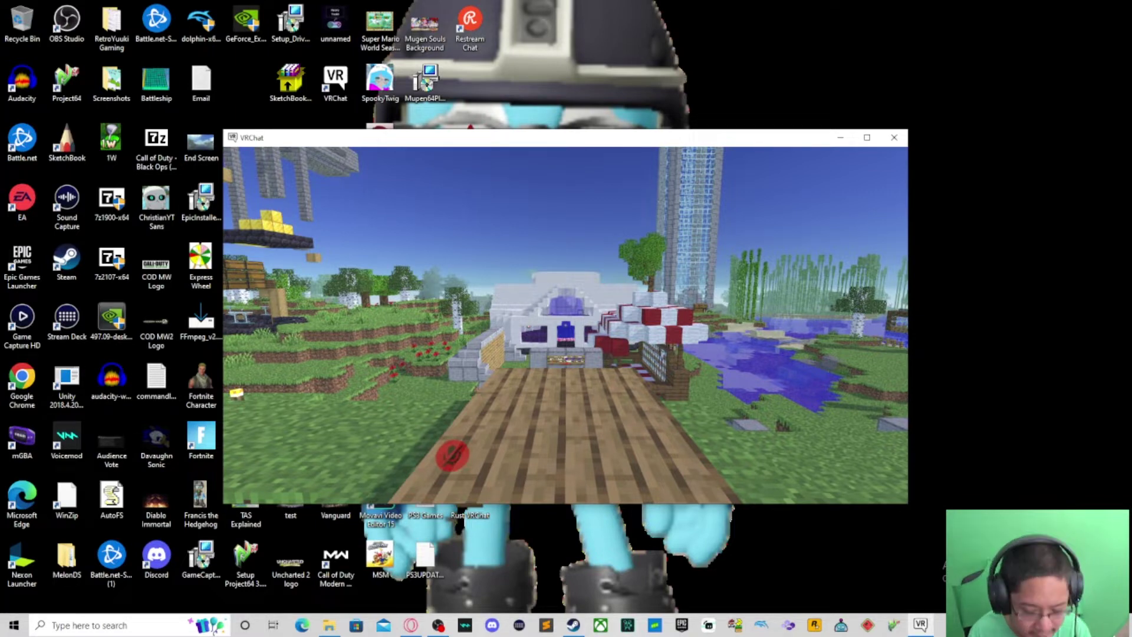
Step: Walk back along the wooden walkway away from the house and bring up the Launch Pad
key(s)
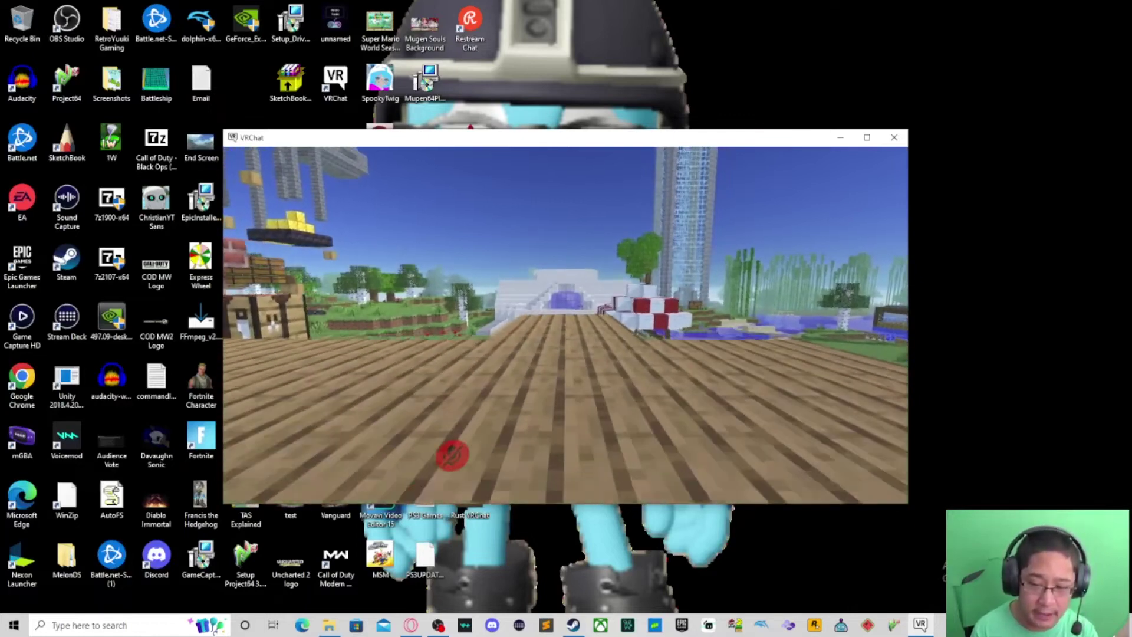
key(w)
key(s)
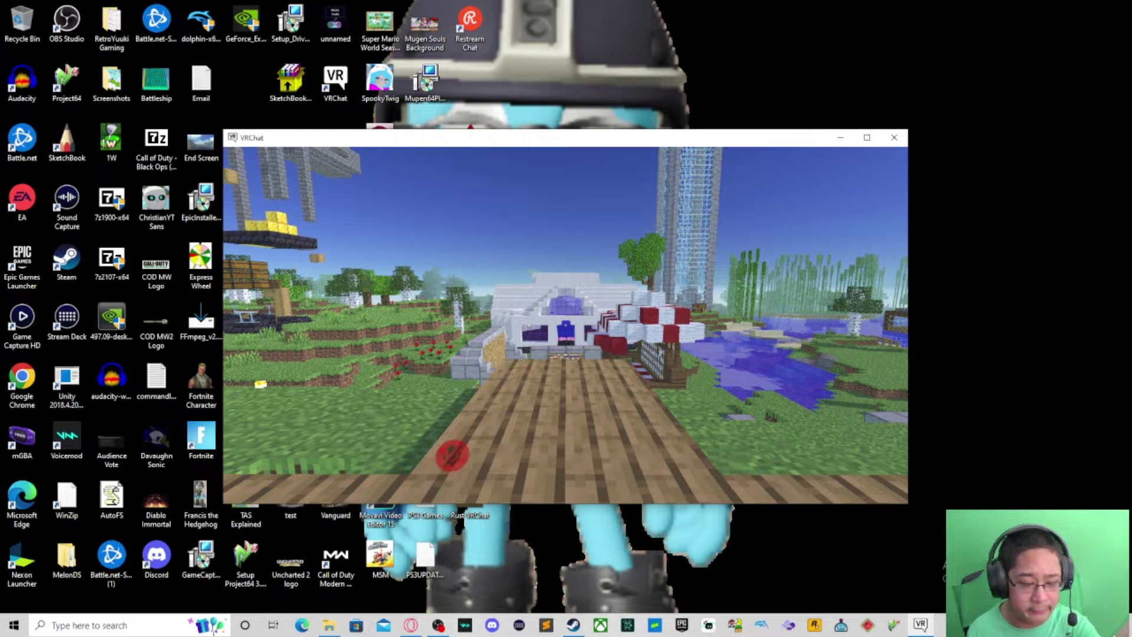
key(Escape)
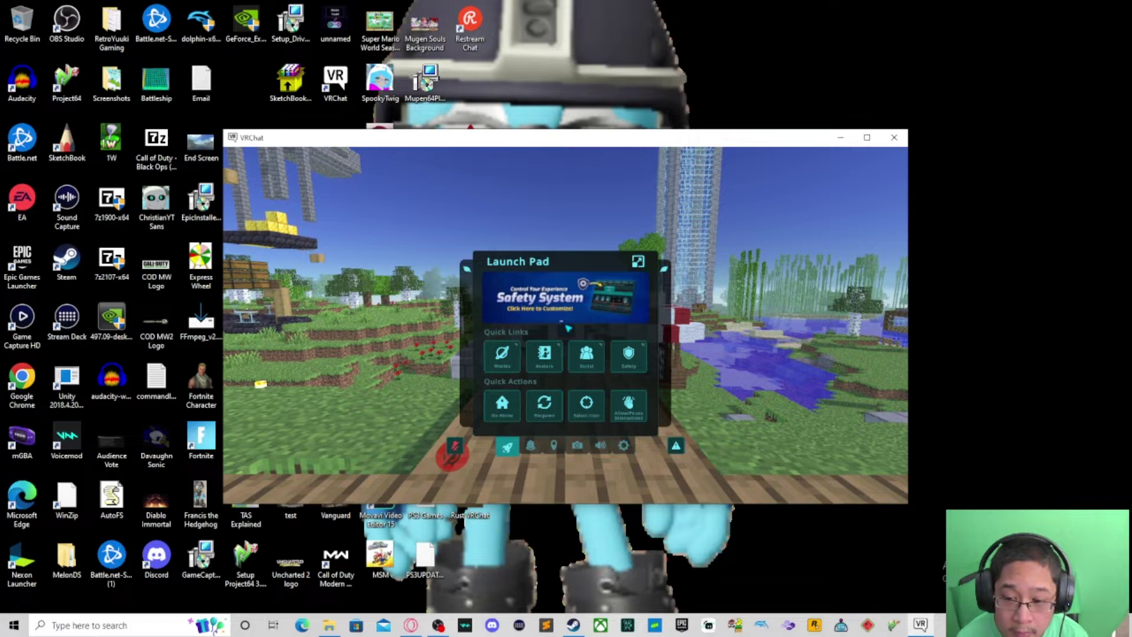
Step: Open Worlds from the Launch Pad to show the Spotlight PC, Cross Platform and Community Labs rows
click(500, 355)
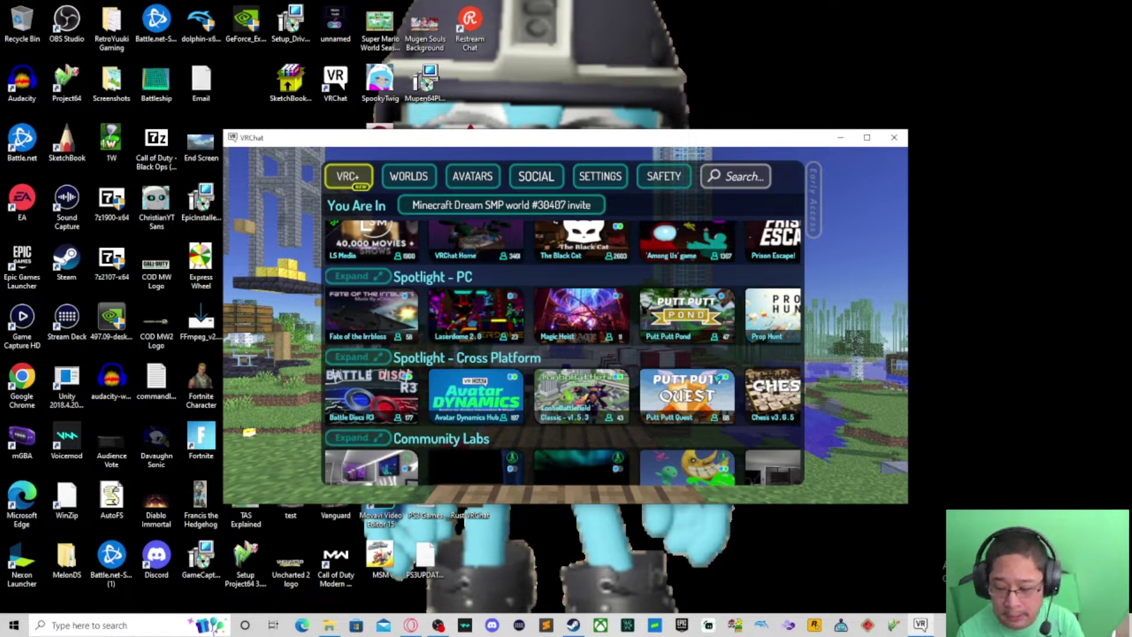
Step: Open Putt Putt Quest from the Spotlight - Cross Platform row
click(717, 379)
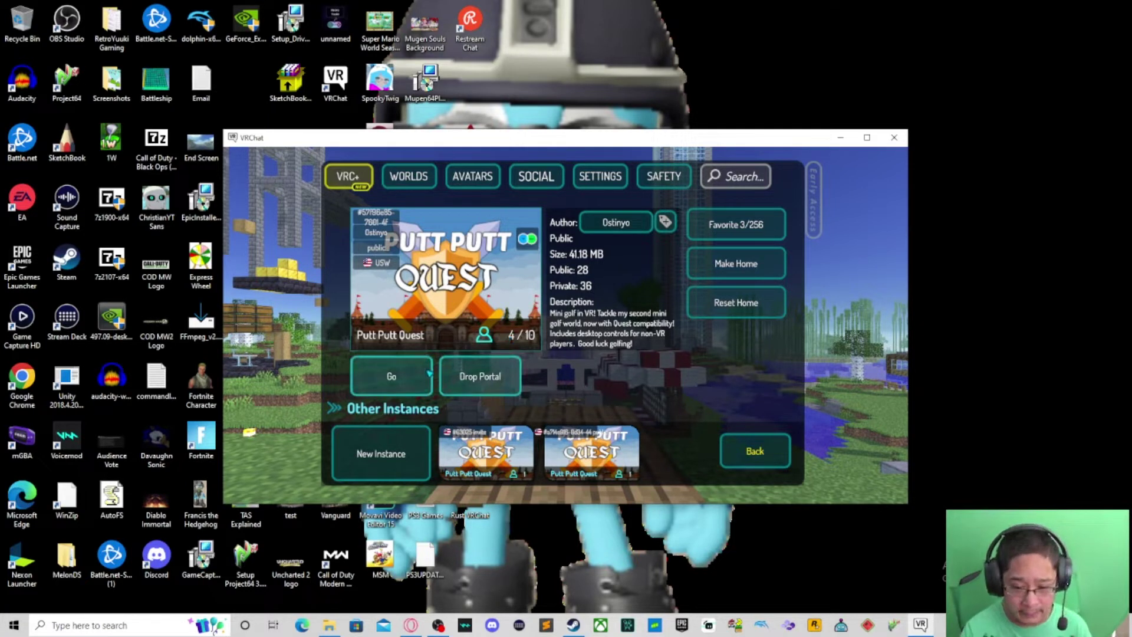
Step: Look over Putt Putt Quest's New Instance access types and regions, then close them
click(381, 454)
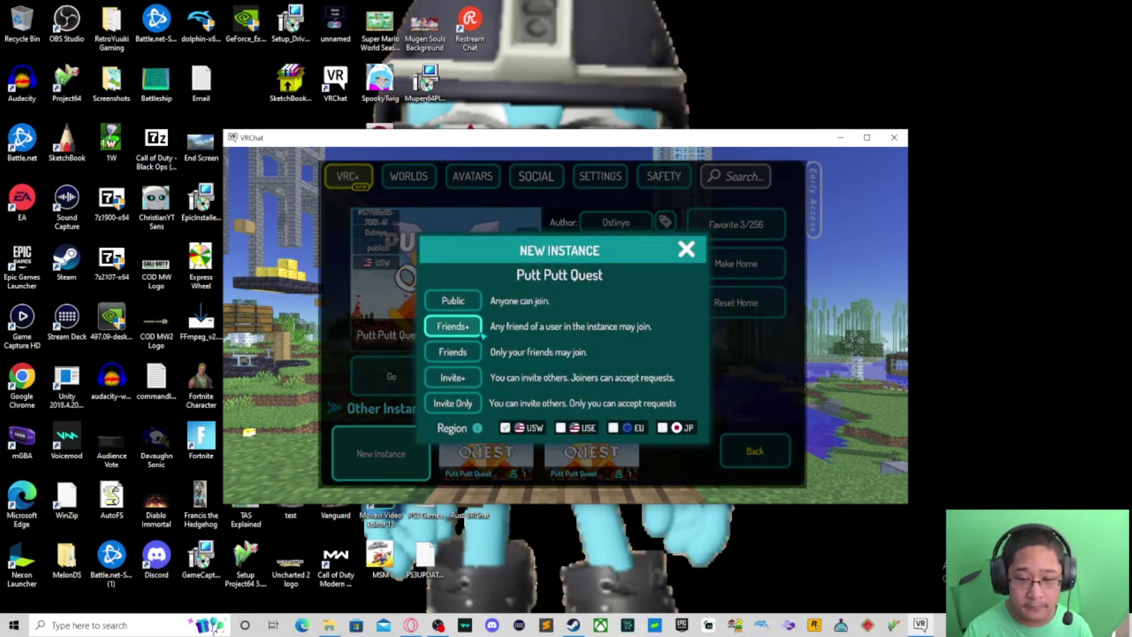
click(686, 250)
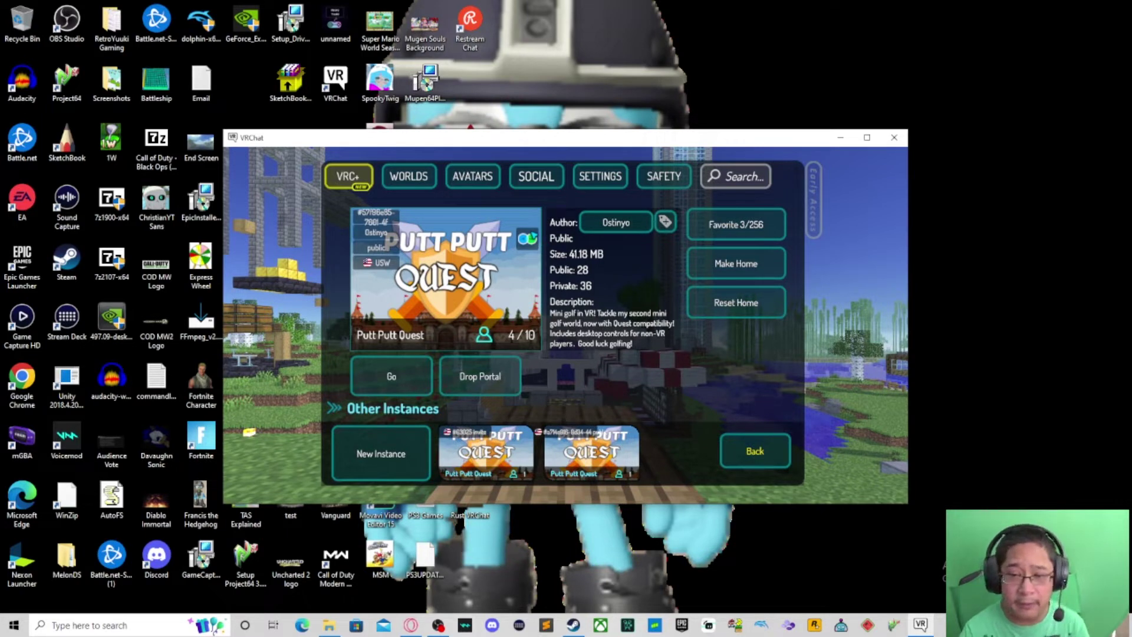
Step: Favorite Putt Putt Quest into Playlist 4, bringing favorites to 4/256
click(736, 224)
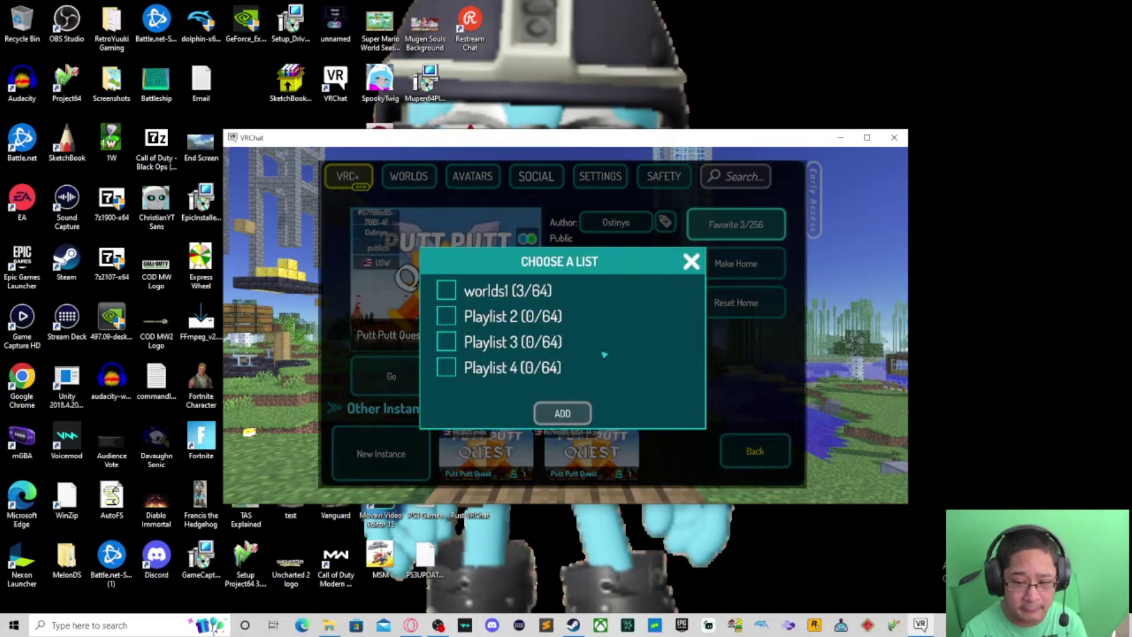
click(552, 366)
click(566, 414)
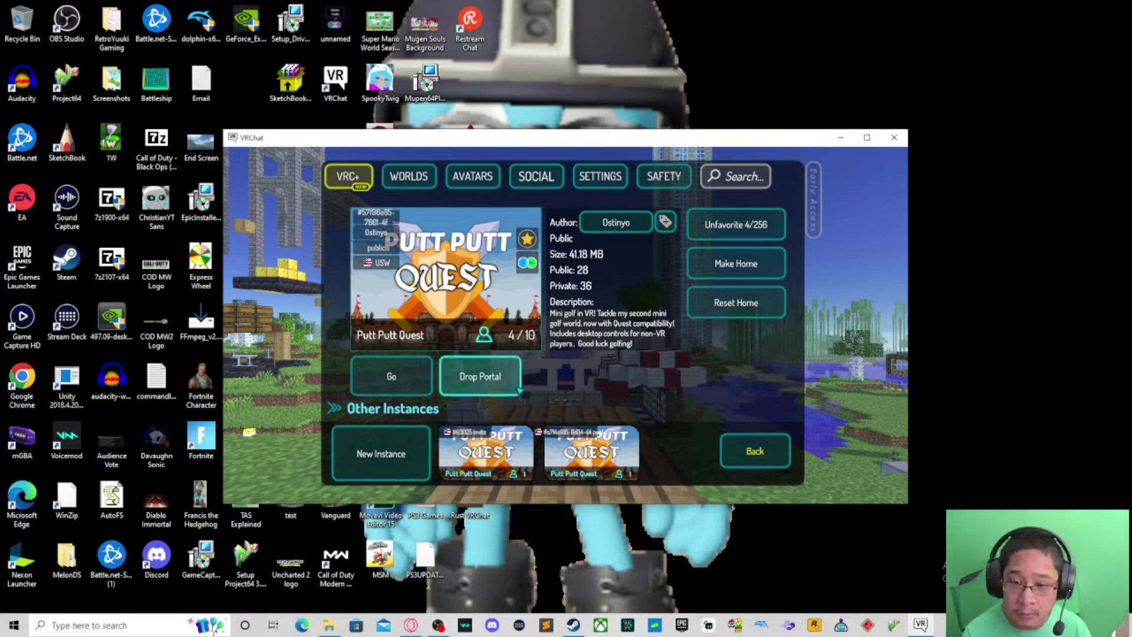
Step: Drop a Putt Putt Quest portal and confirm it
click(511, 386)
click(557, 363)
key(Escape)
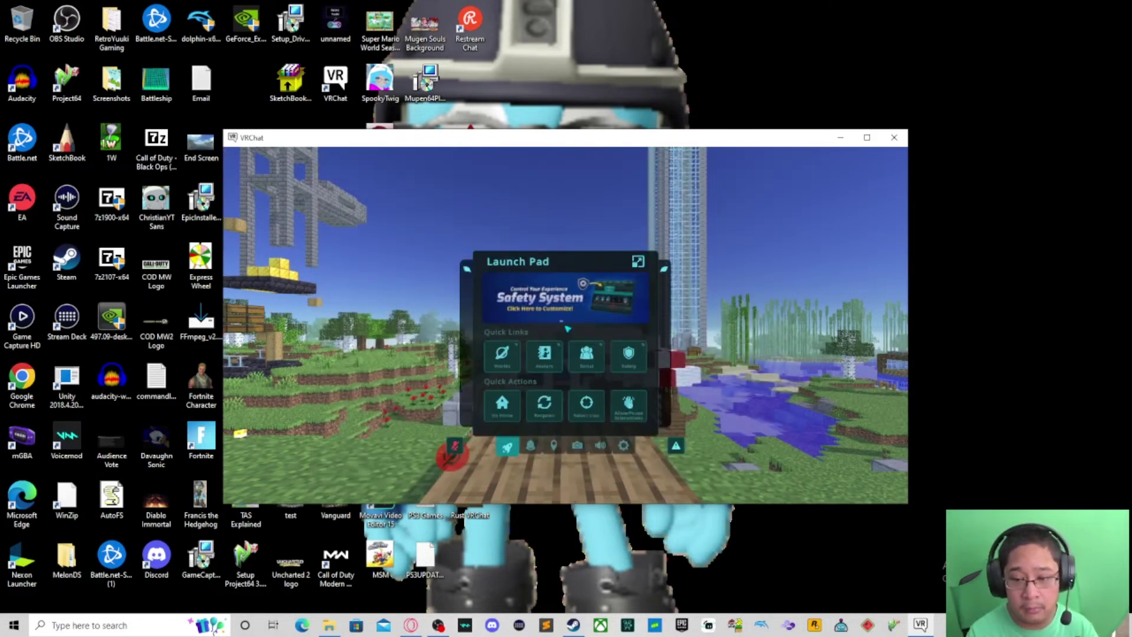
key(Escape)
Step: Walk toward the white building and drop a Putt Putt Quest portal again from its world page
key(w)
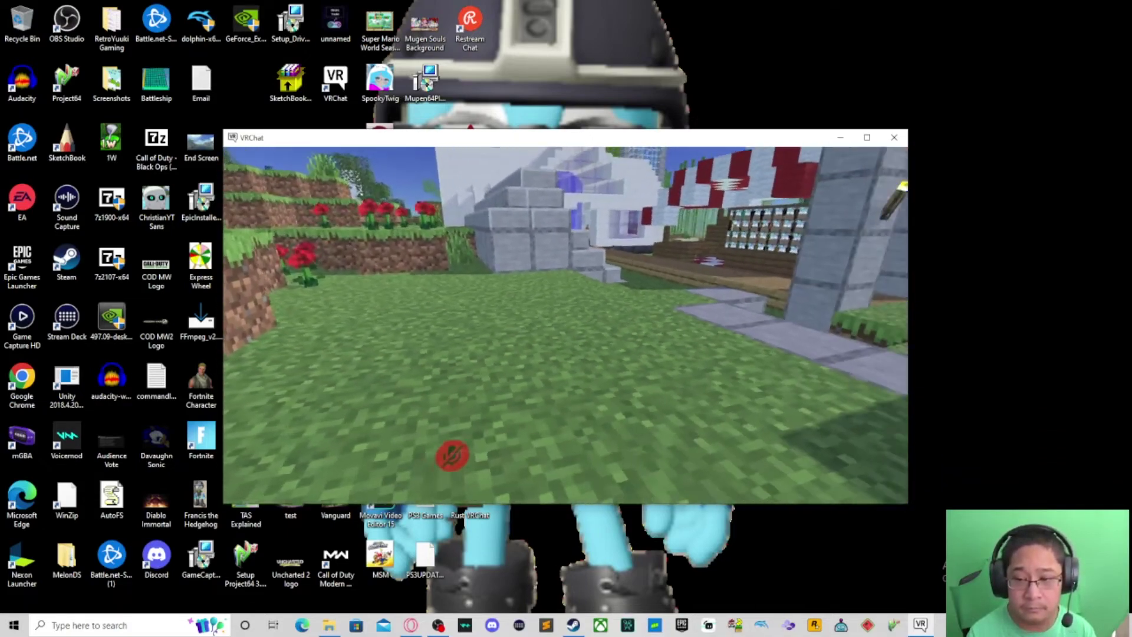
key(Escape)
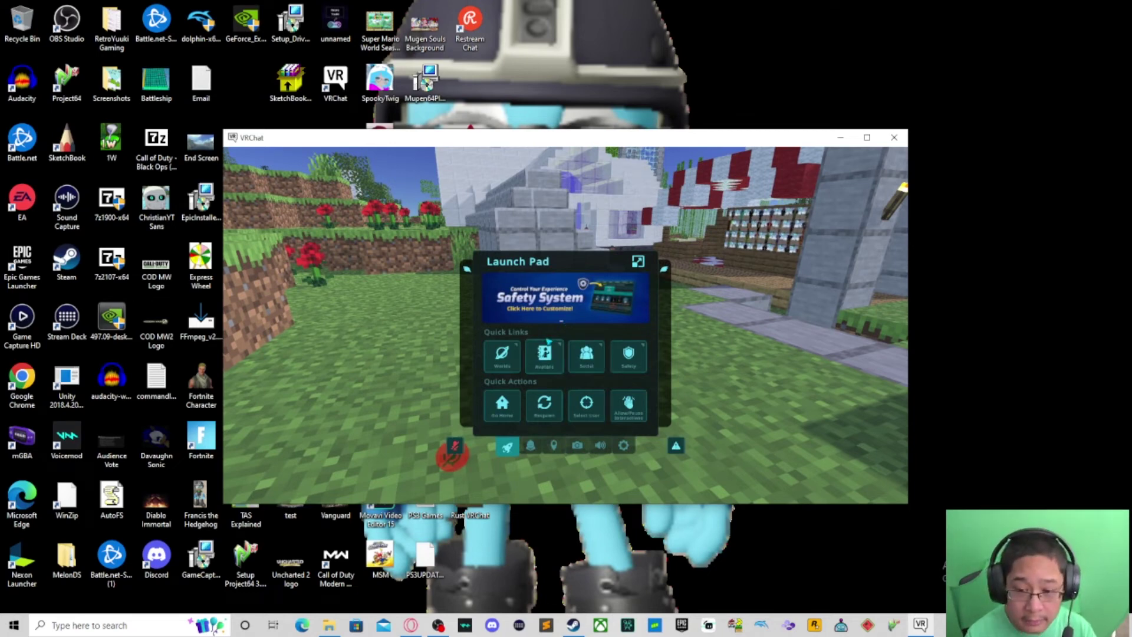
click(586, 355)
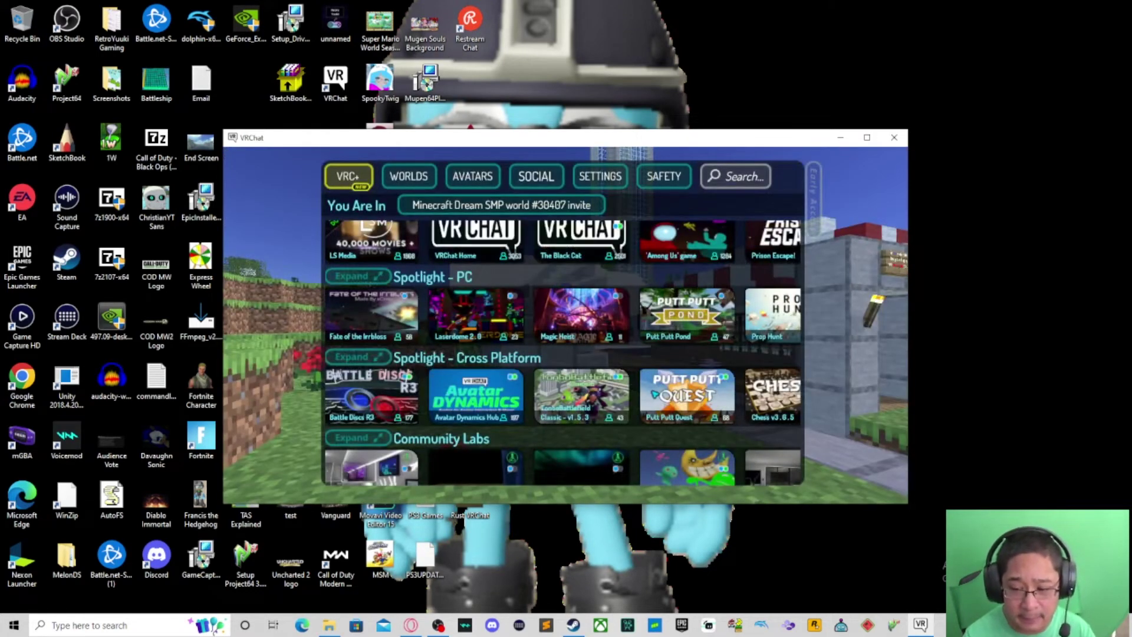
click(687, 395)
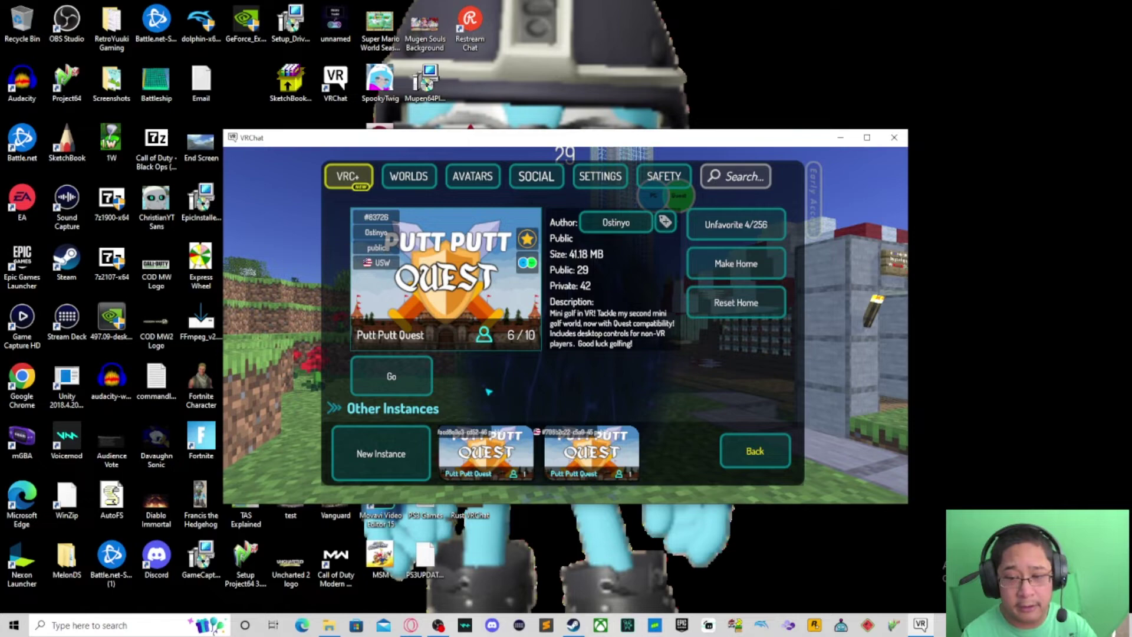
click(392, 376)
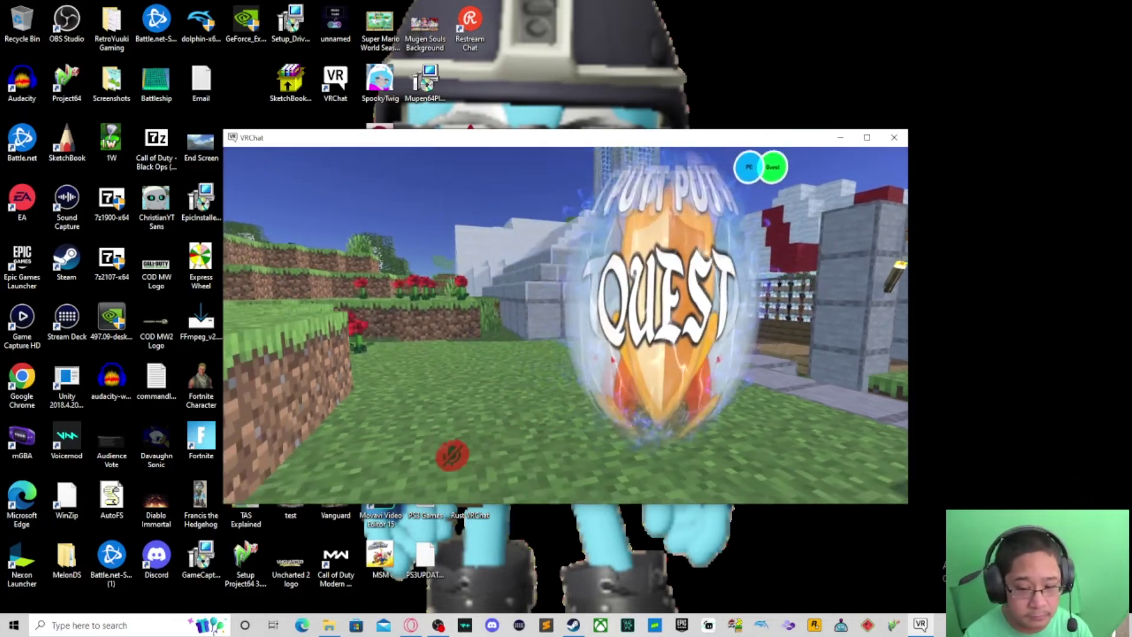
key(s)
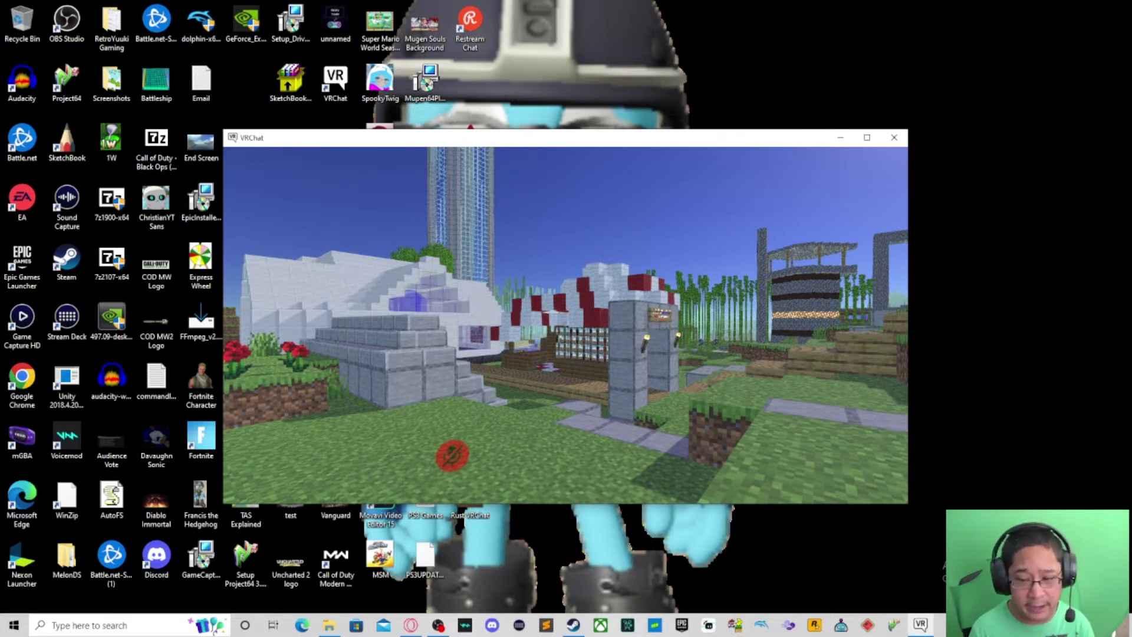
Step: Reopen Putt Putt Quest's details through Worlds, now showing 6/10 players
key(Escape)
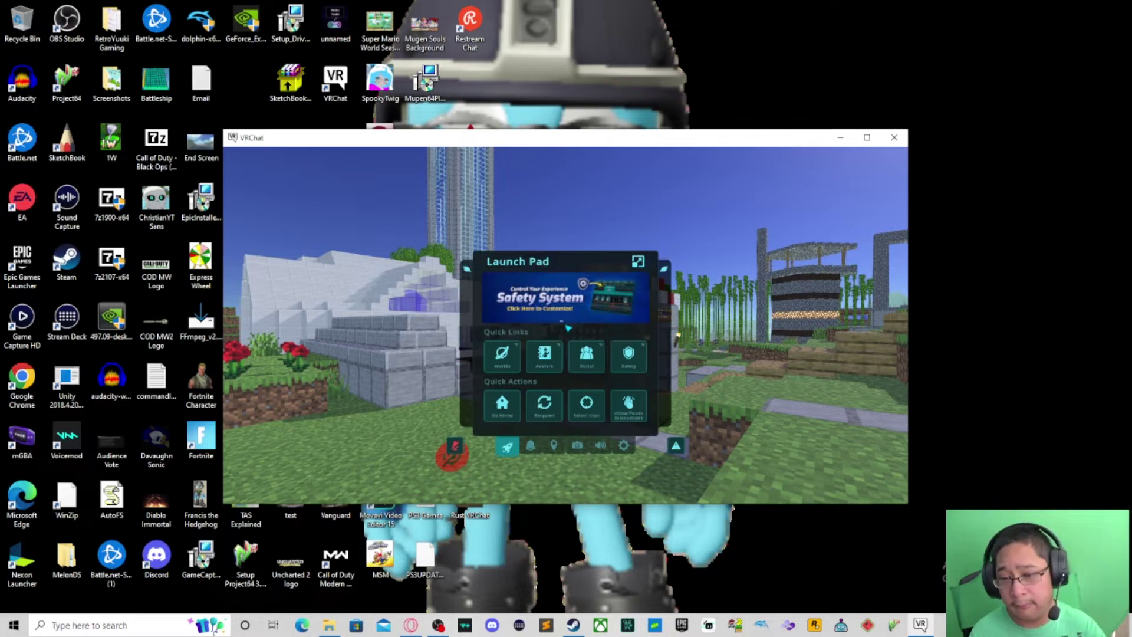
click(501, 354)
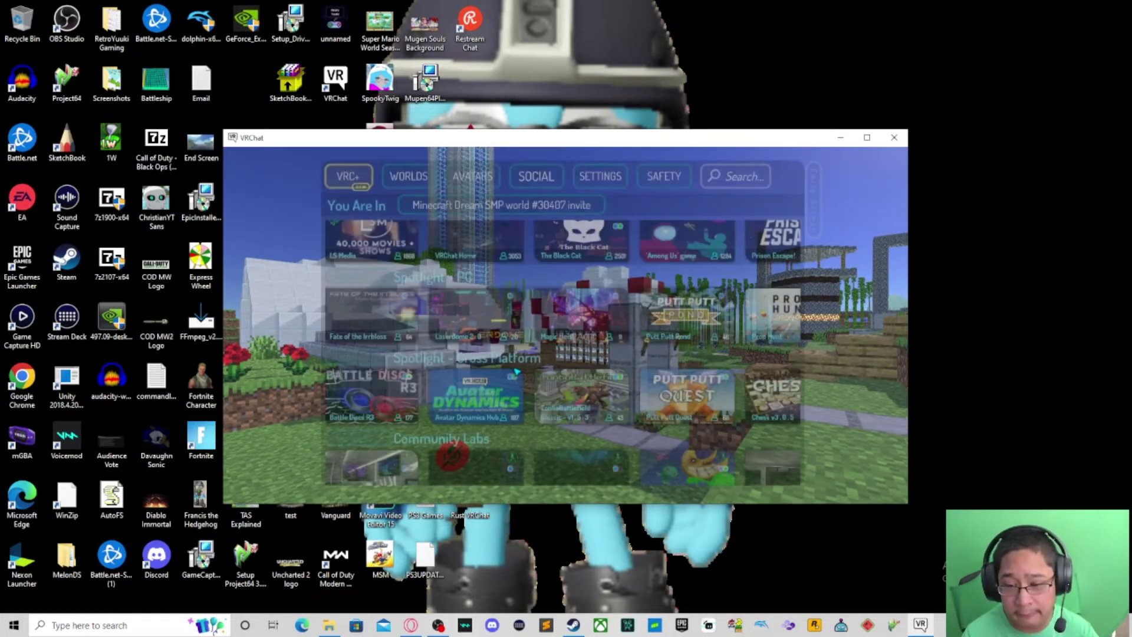
click(672, 407)
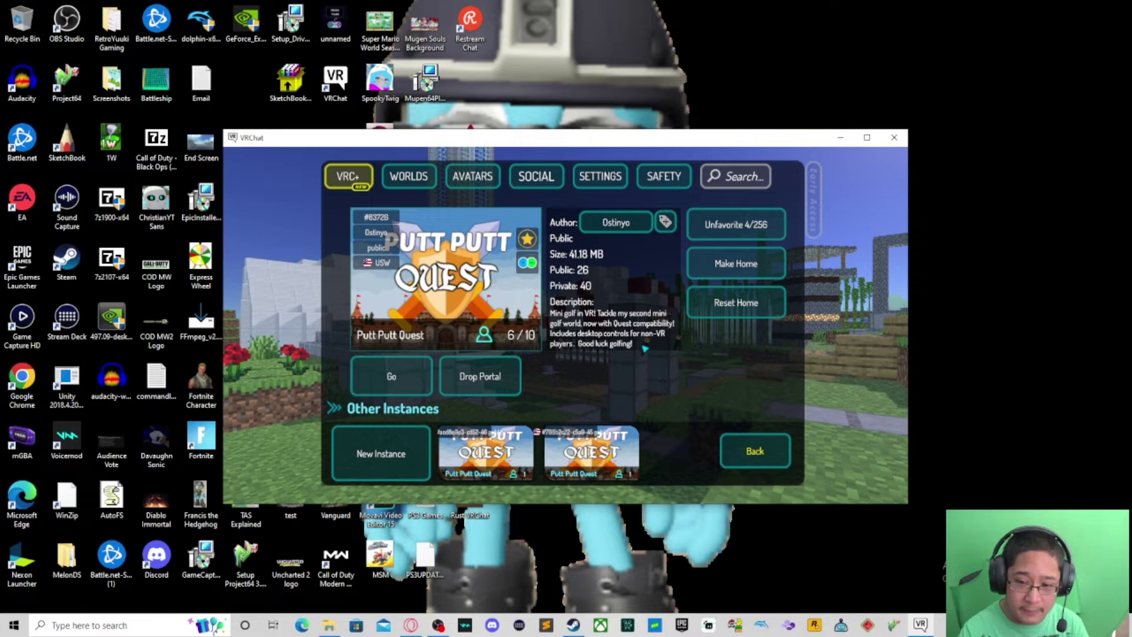
Step: Toggle Putt Putt Quest's tags (Golf, Game, Udon, Fun, Quest) and go back to Worlds
click(670, 224)
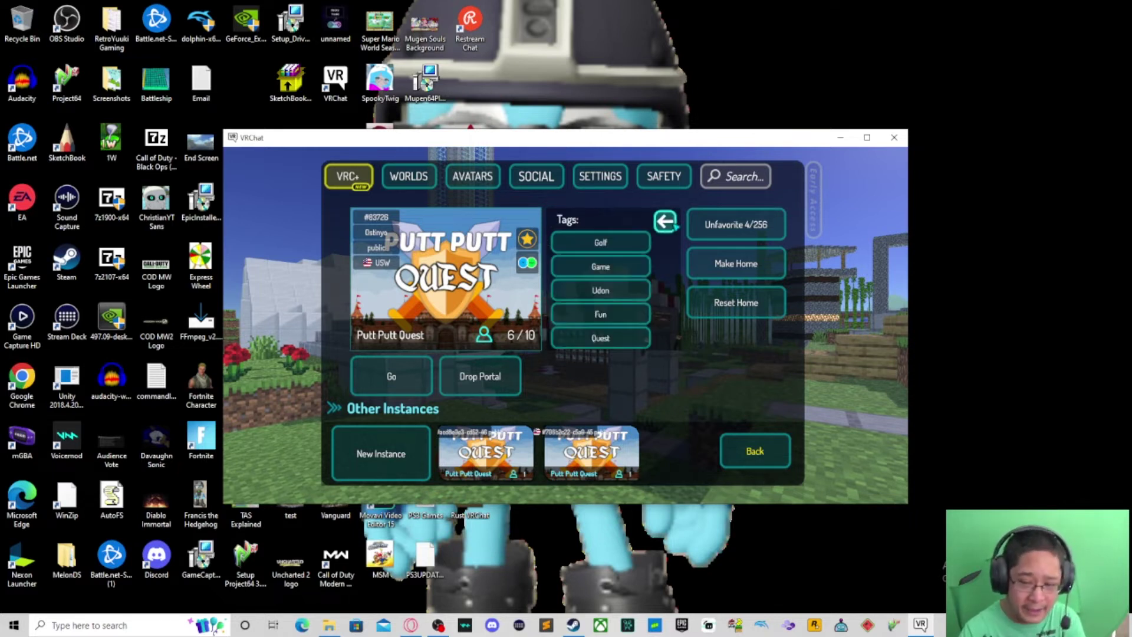
click(665, 222)
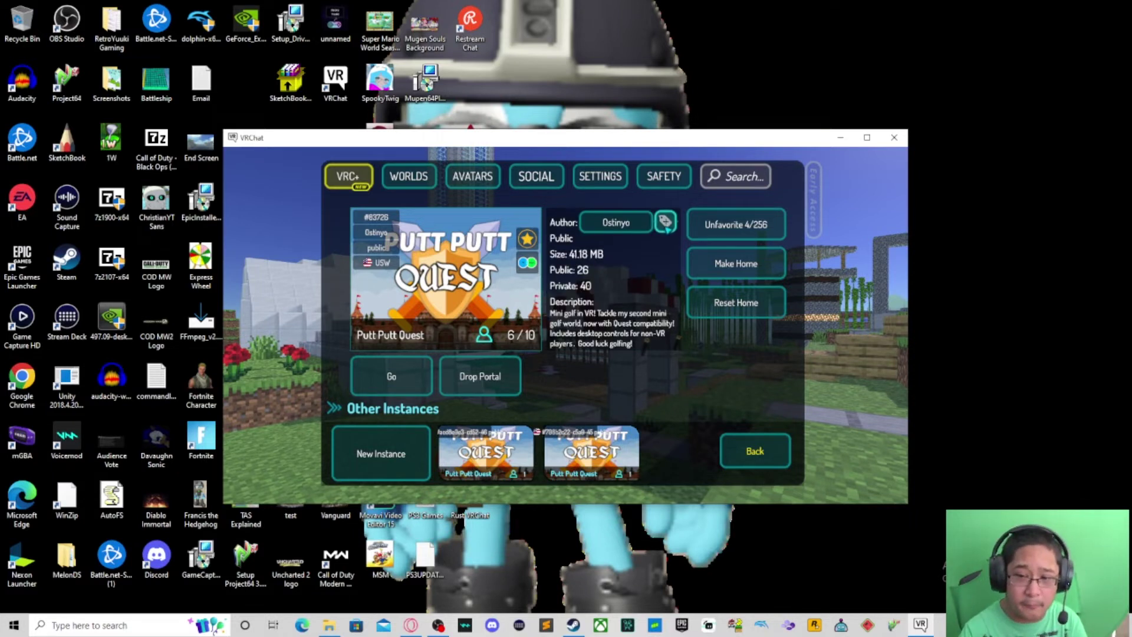
click(666, 222)
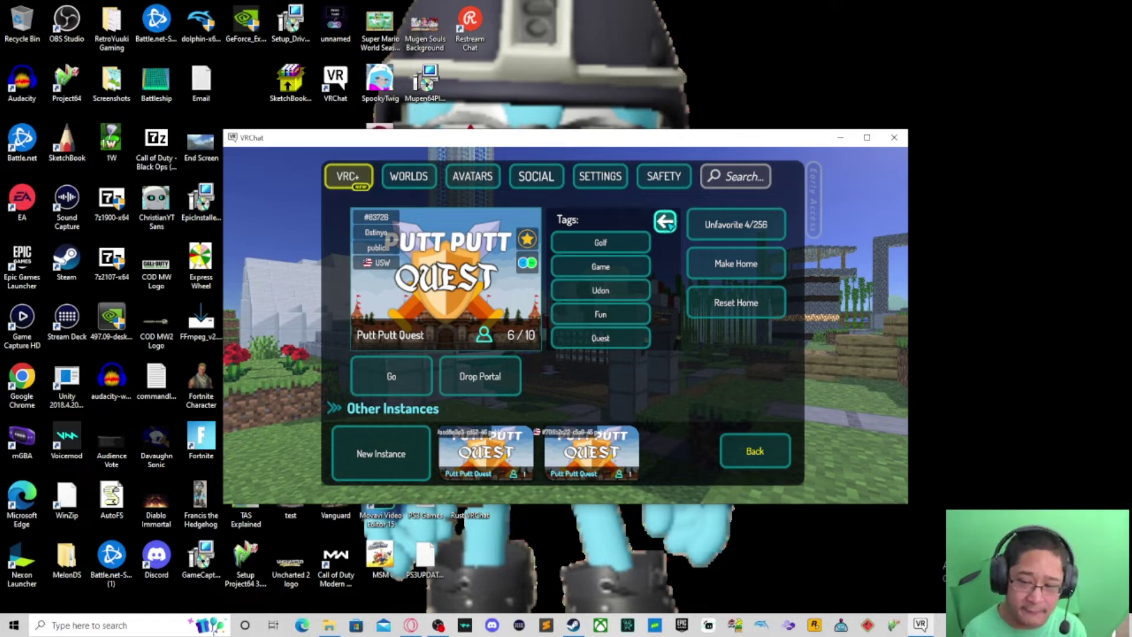
click(665, 223)
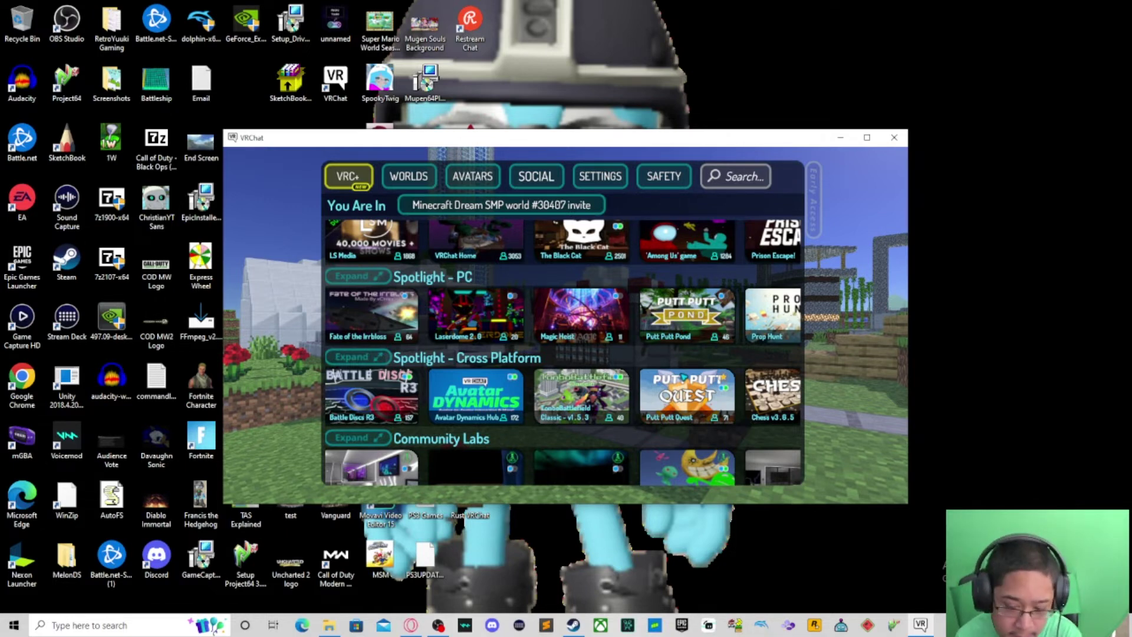
scroll(682, 376, down, 3)
scroll(684, 378, up, 2)
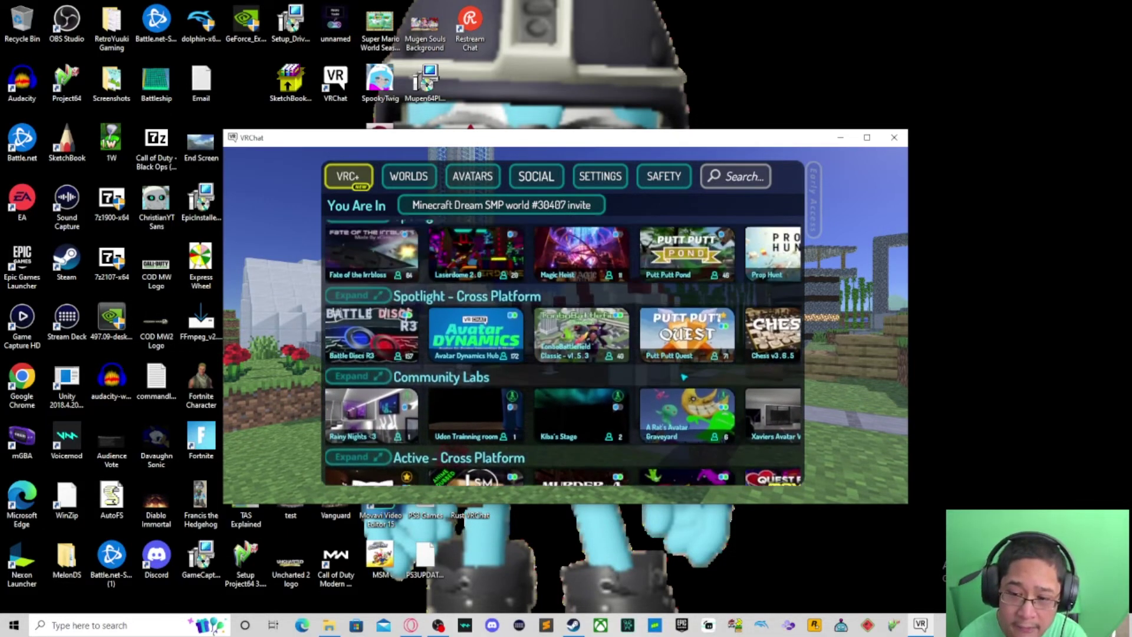
scroll(684, 376, up, 1)
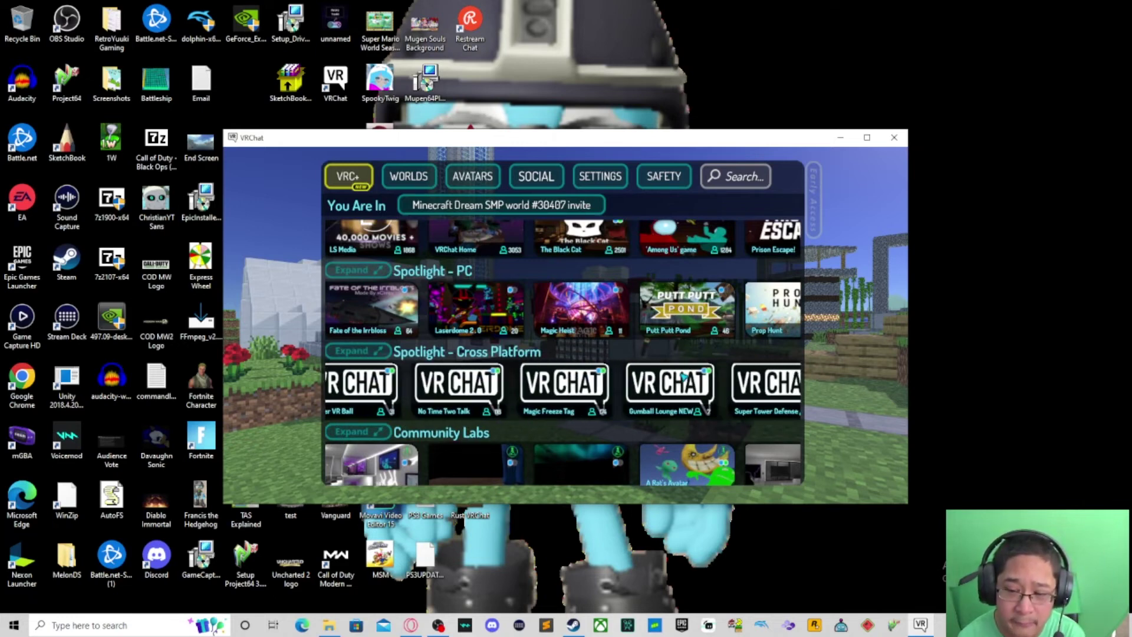
scroll(683, 378, up, 1)
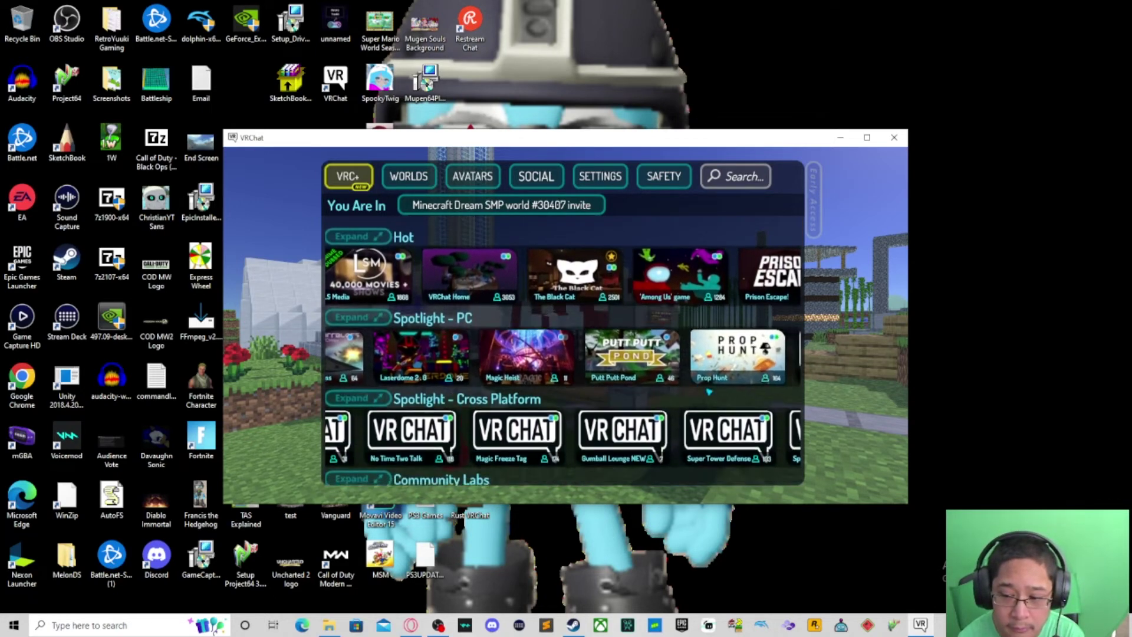
scroll(708, 387, down, 2)
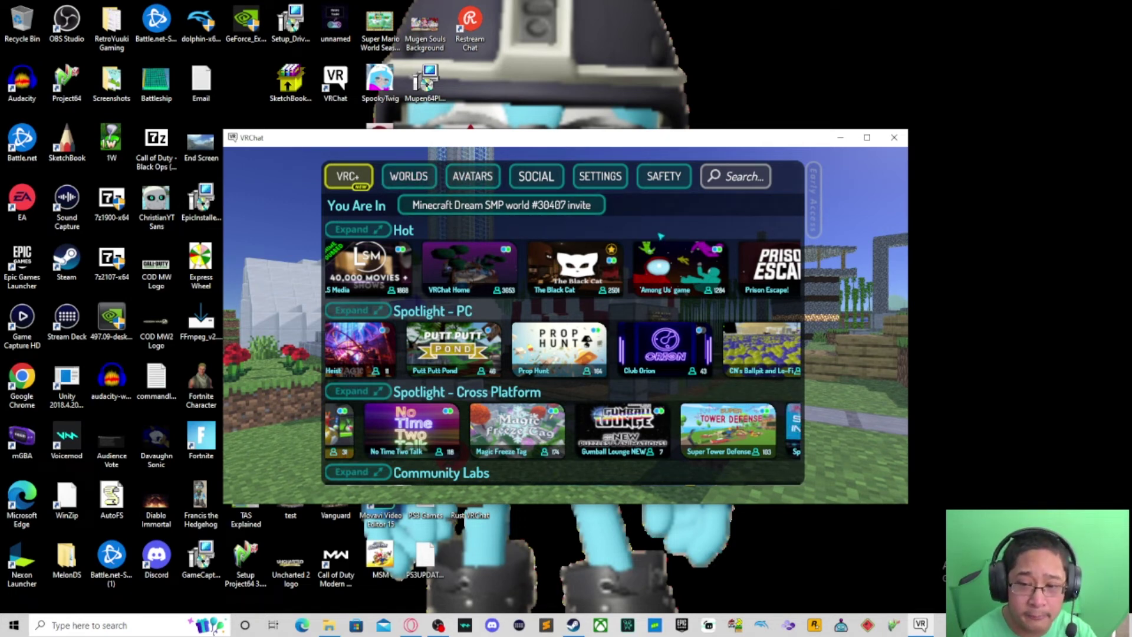
Step: Go to Worlds and open Putt Putt Pond from the Spotlight - PC row
key(Escape)
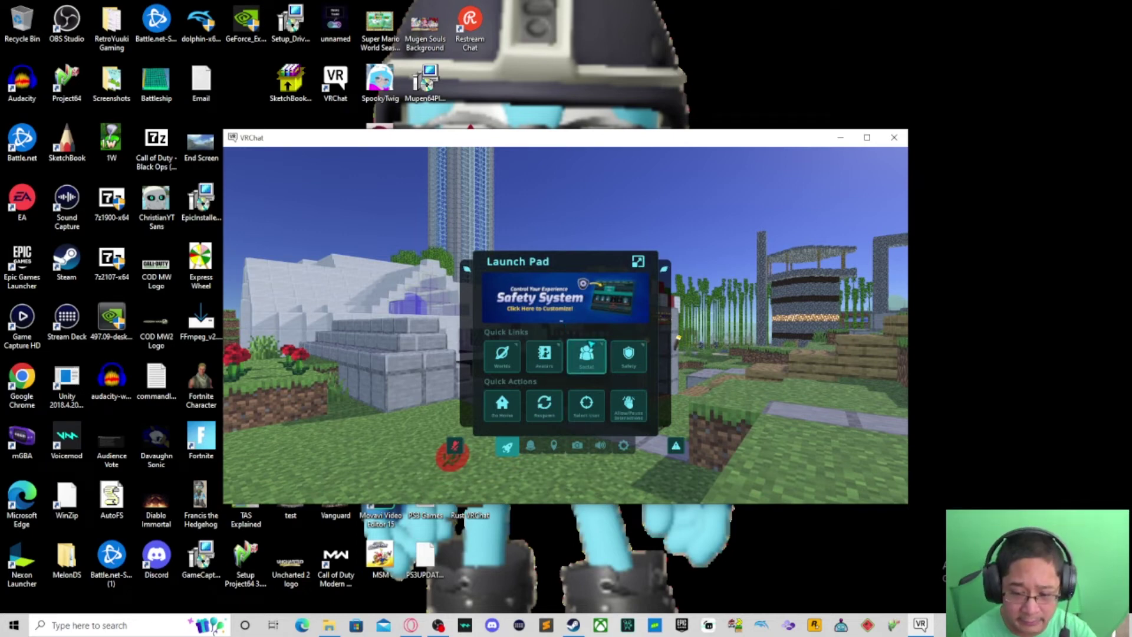
click(502, 354)
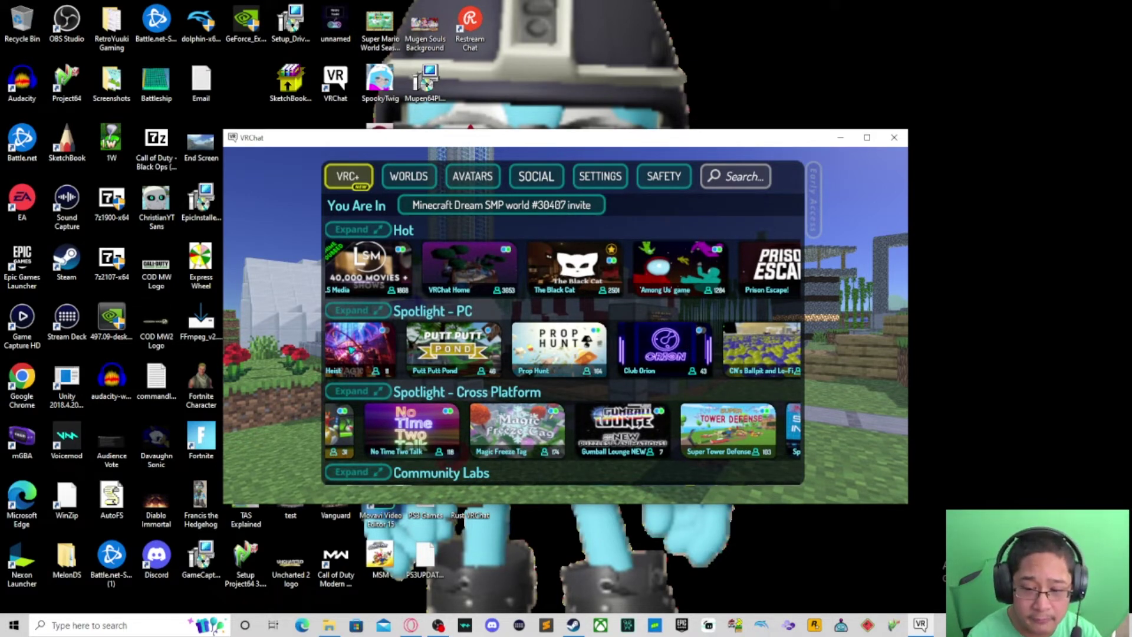
click(442, 355)
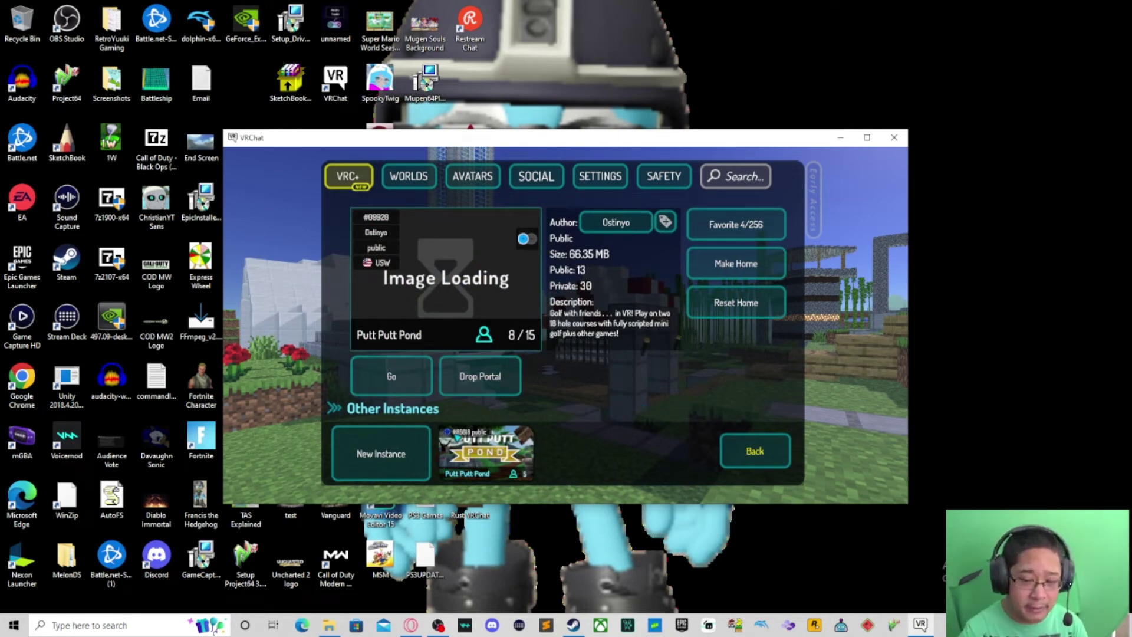
click(407, 441)
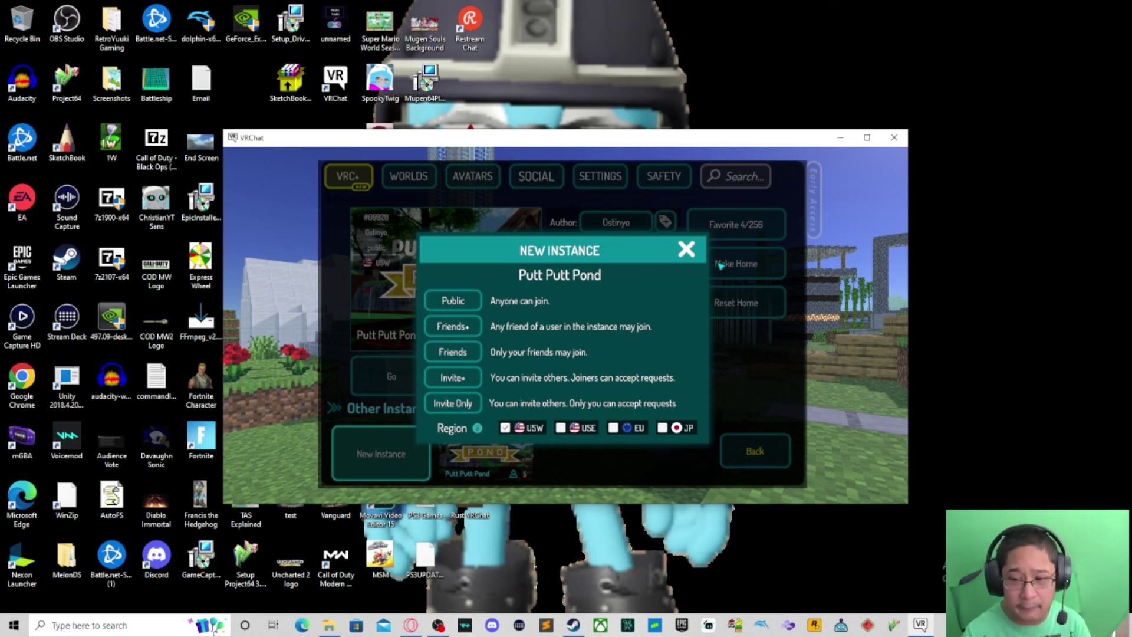
click(686, 250)
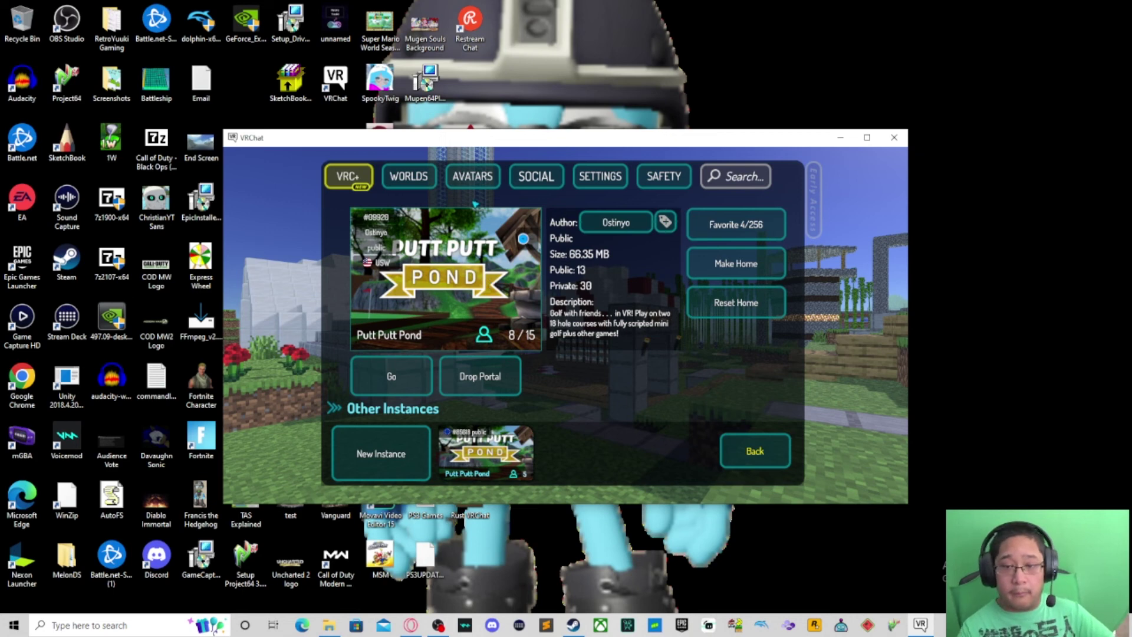
Step: Switch to the AVATARS tab showing the 2/25 favorite avatars
click(487, 176)
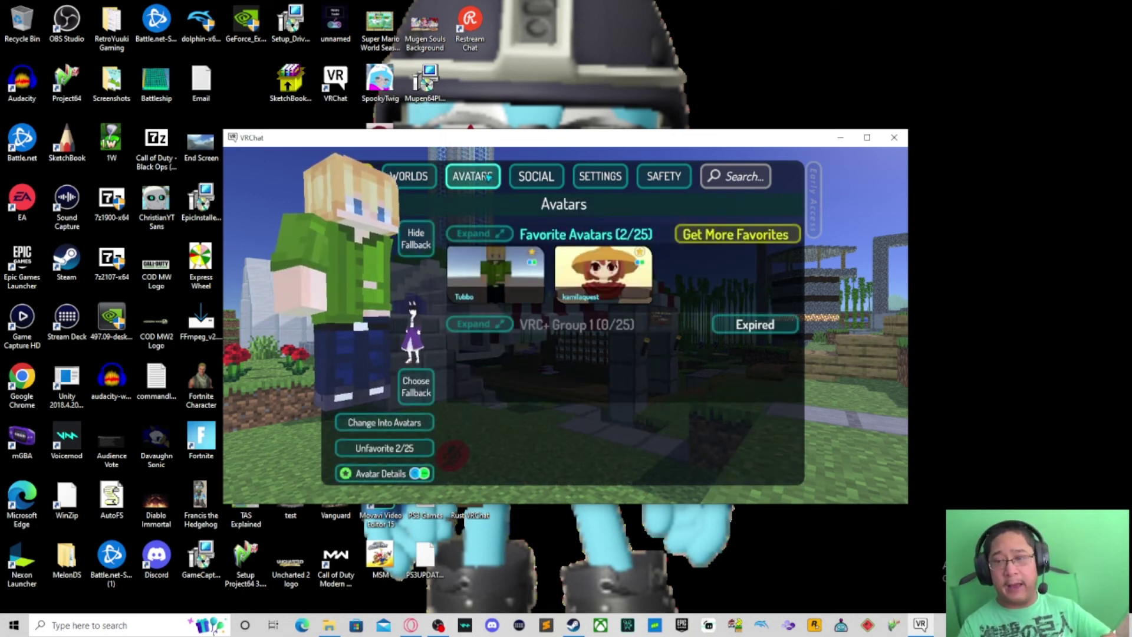